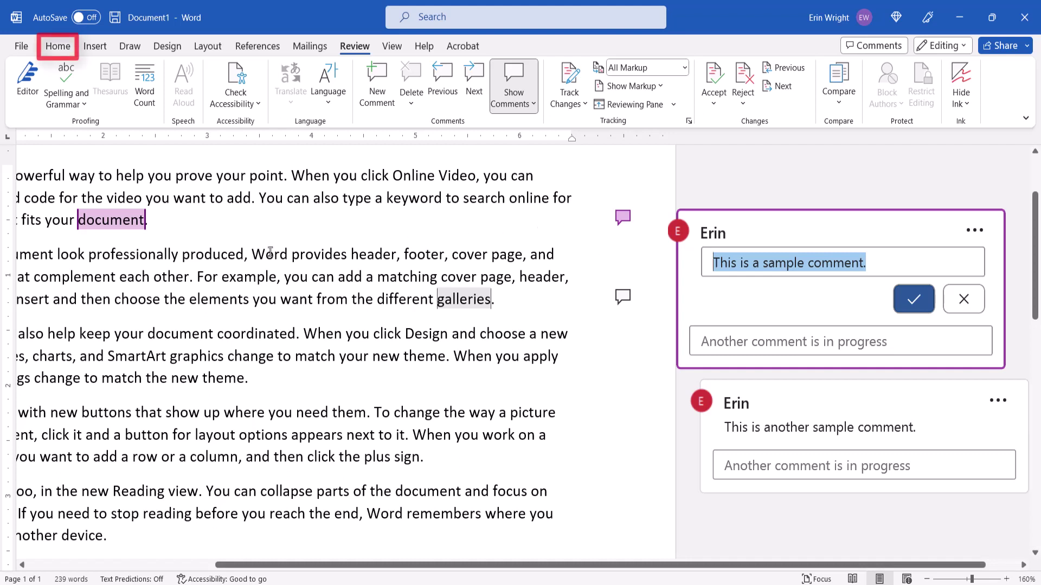
Colour the first comment's text red and post the edited comment.
{"action": "left_click", "coordinate": [57, 46]}
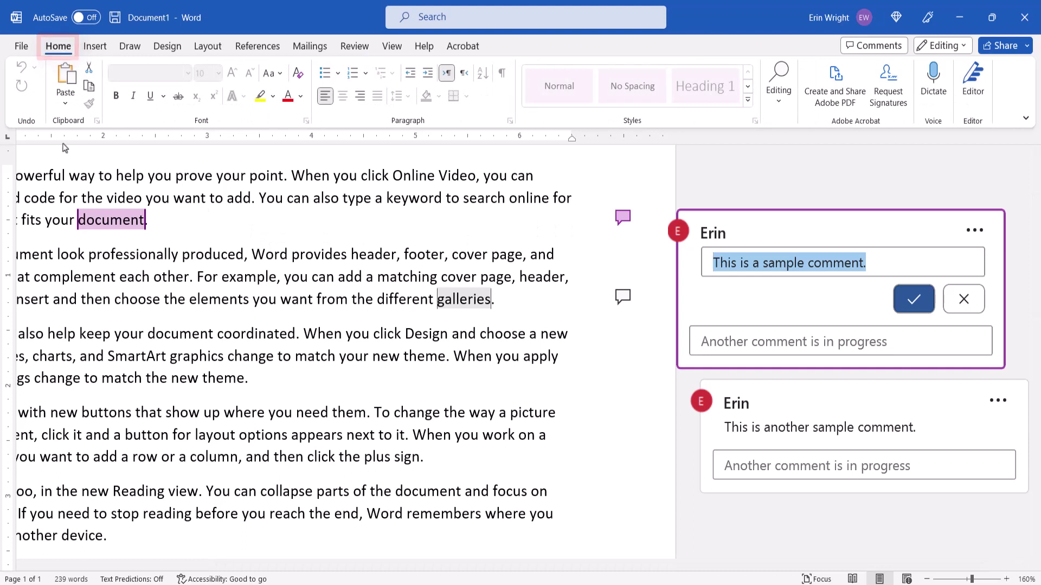
{"action": "left_click", "coordinate": [302, 97]}
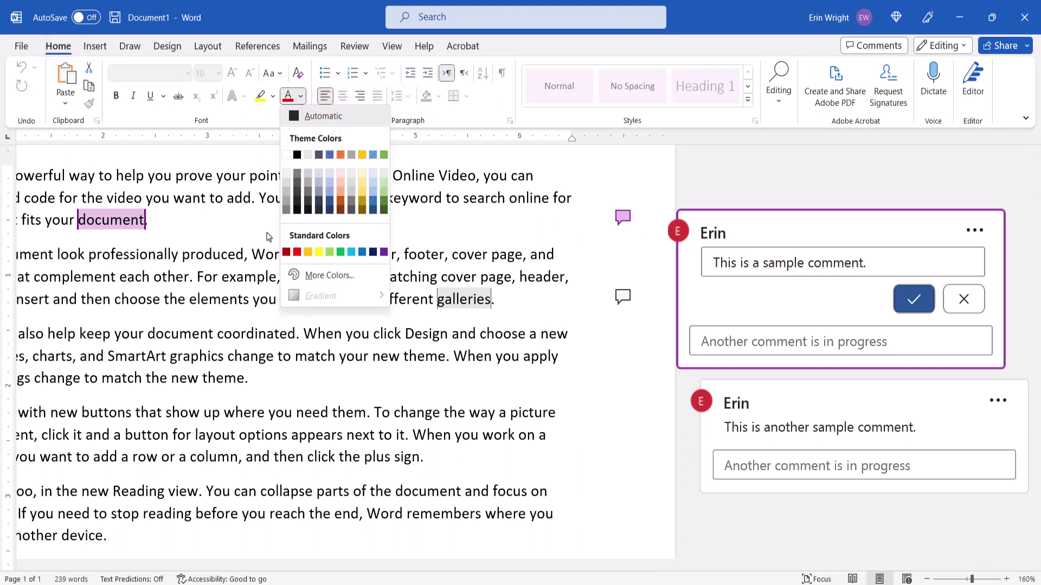
{"action": "left_click", "coordinate": [297, 253]}
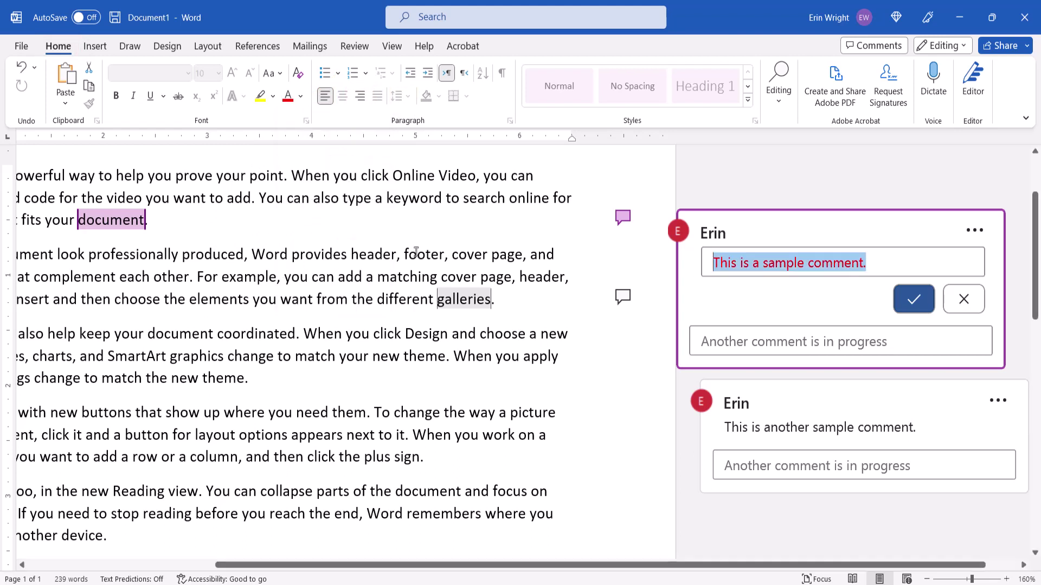
{"action": "left_click", "coordinate": [915, 302]}
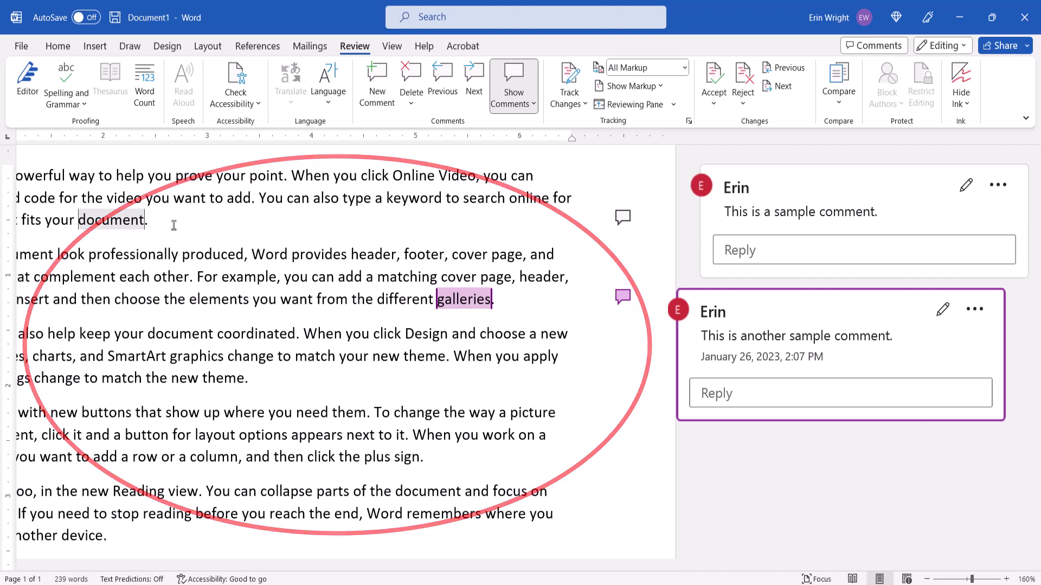
Leave the comment and open the Styles list from the Home ribbon.
{"action": "left_click", "coordinate": [173, 226]}
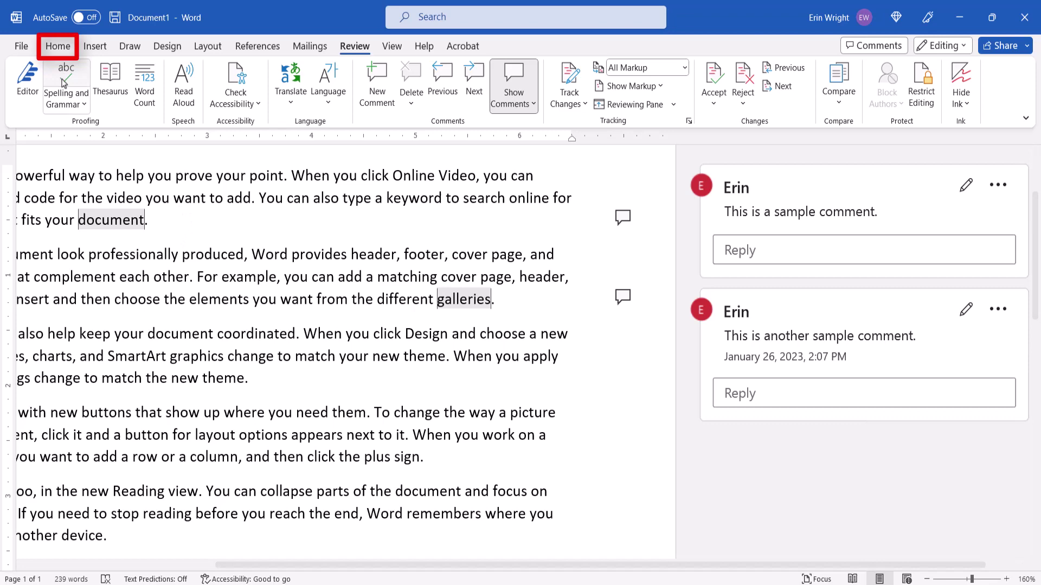
{"action": "left_click", "coordinate": [58, 46]}
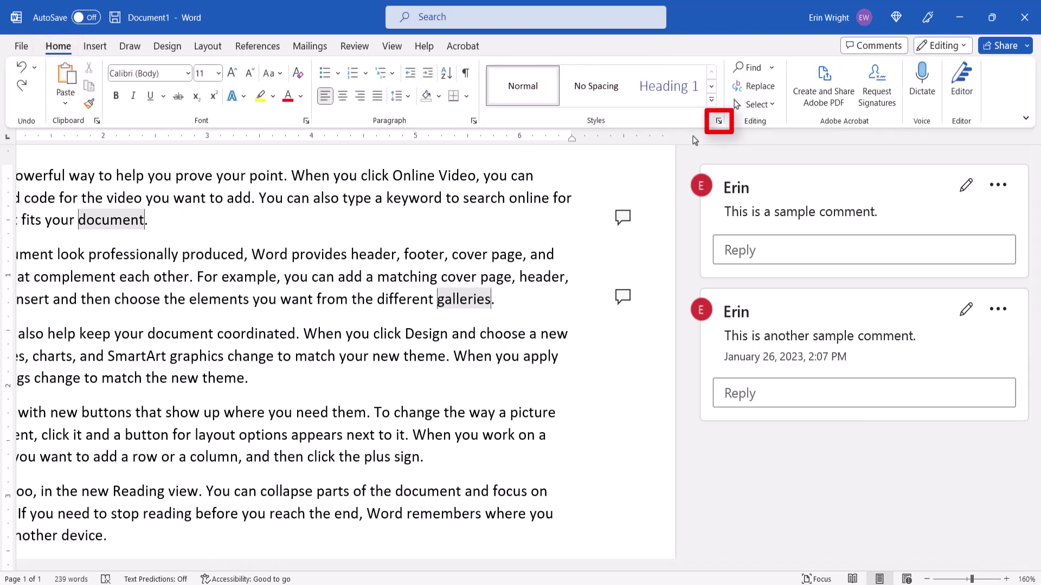
{"action": "left_click", "coordinate": [718, 121]}
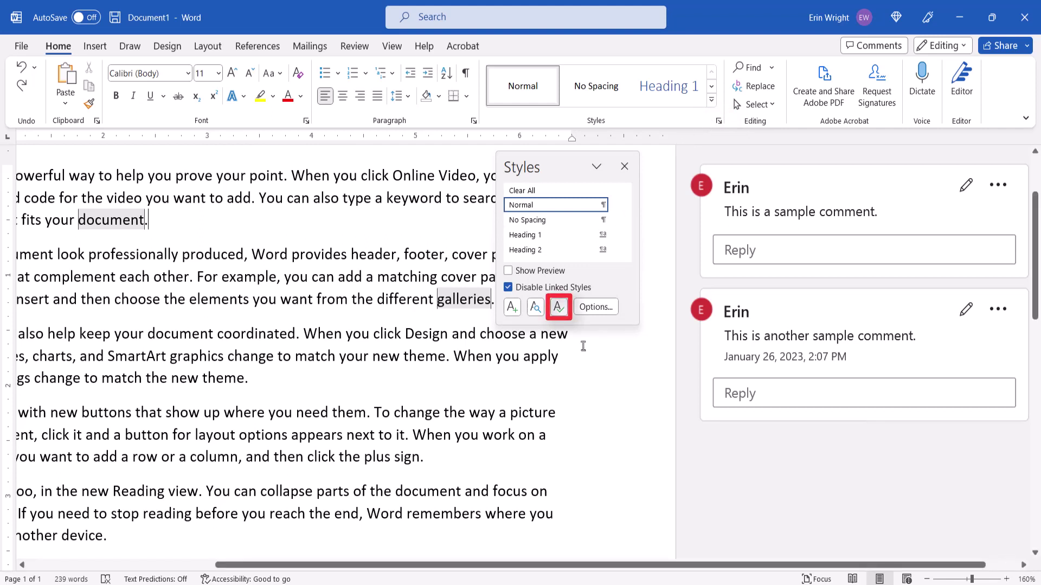
In Manage Styles, sort styles alphabetically and select the Comment Text style.
{"action": "left_click", "coordinate": [559, 307]}
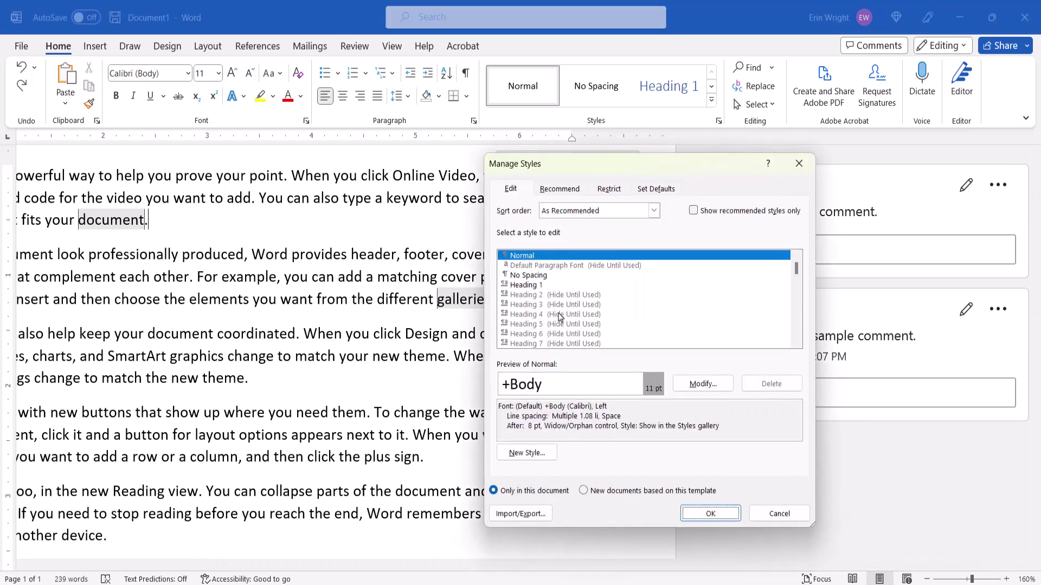
{"action": "left_click", "coordinate": [655, 212]}
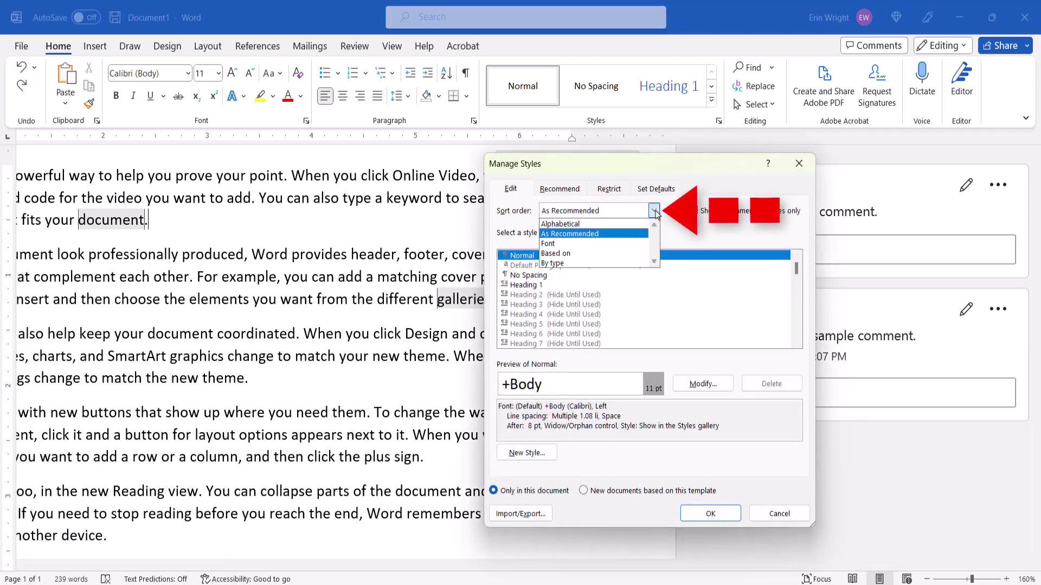
{"action": "left_click", "coordinate": [630, 225]}
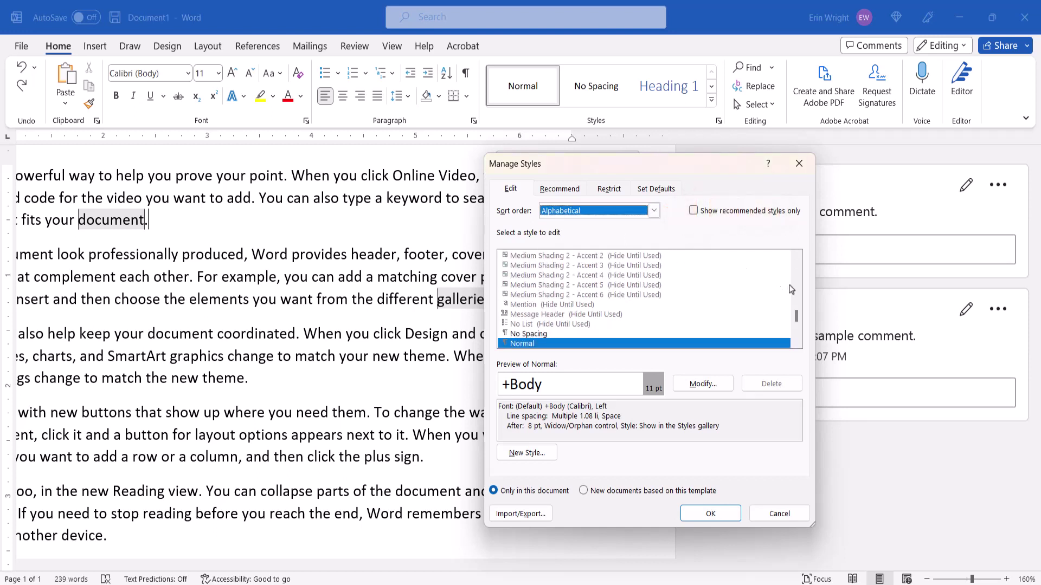
{"action": "left_click_drag", "start_coordinate": [797, 319], "coordinate": [796, 275]}
{"action": "left_click", "coordinate": [744, 272]}
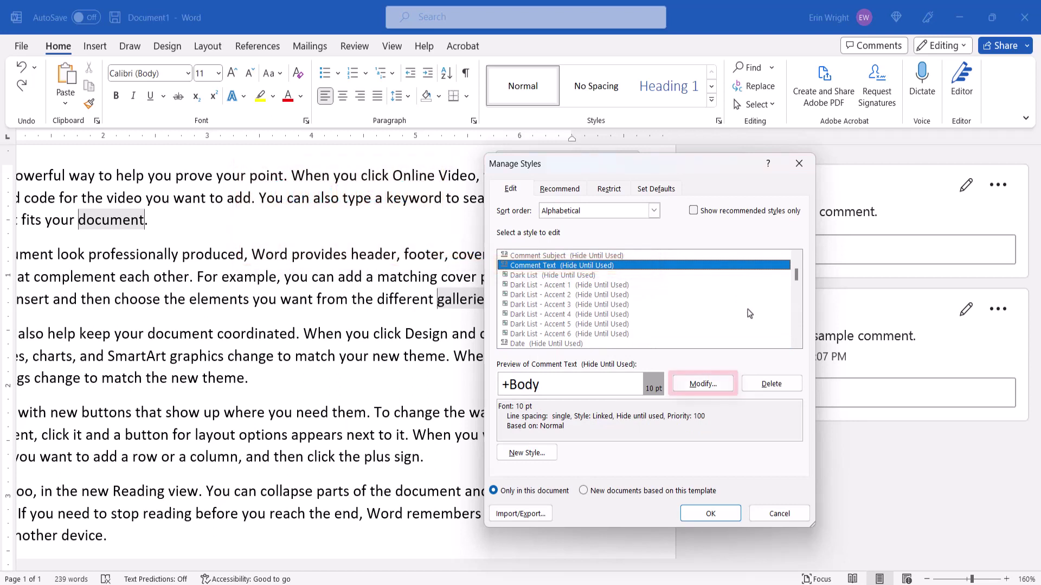
Modify the Comment Text style to use a red font colour and confirm.
{"action": "left_click", "coordinate": [703, 383]}
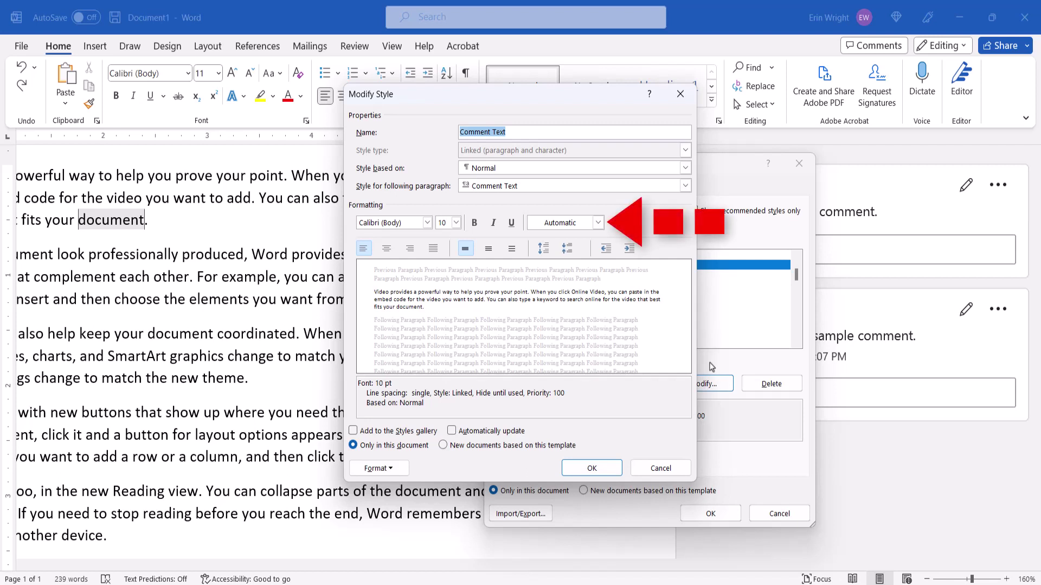
{"action": "left_click", "coordinate": [597, 222]}
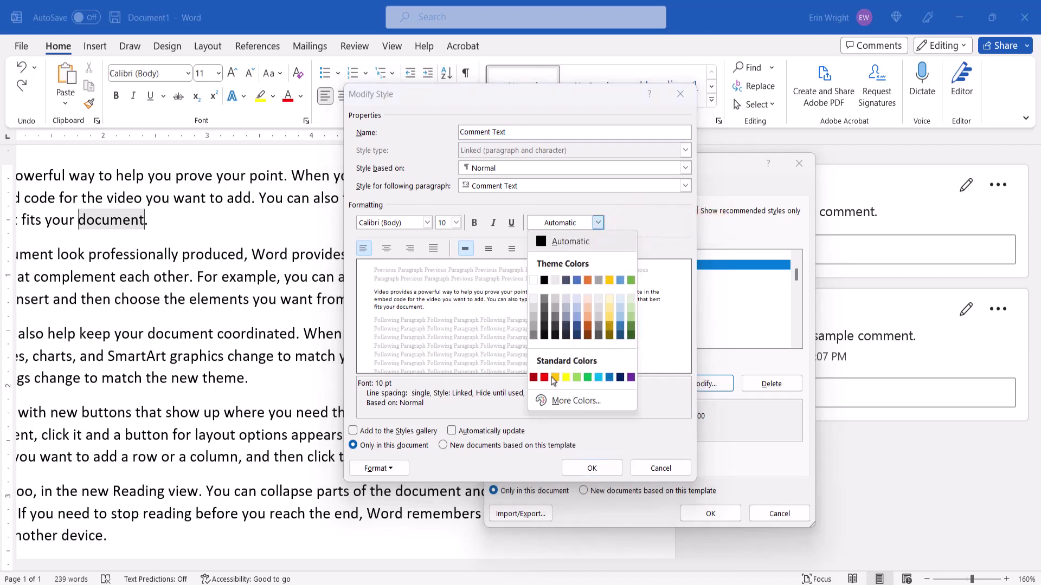
{"action": "left_click", "coordinate": [544, 377]}
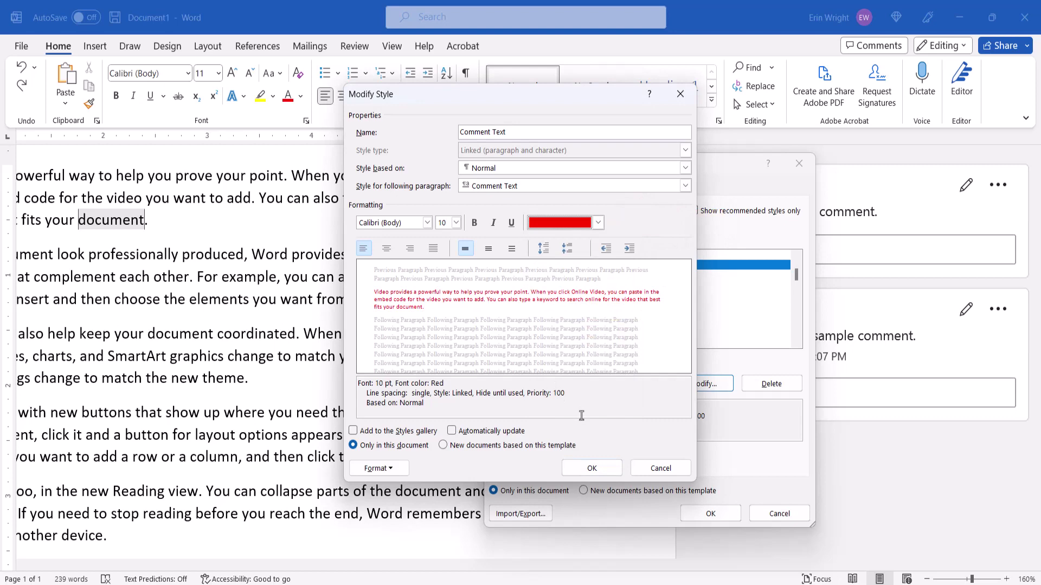
{"action": "left_click", "coordinate": [606, 470]}
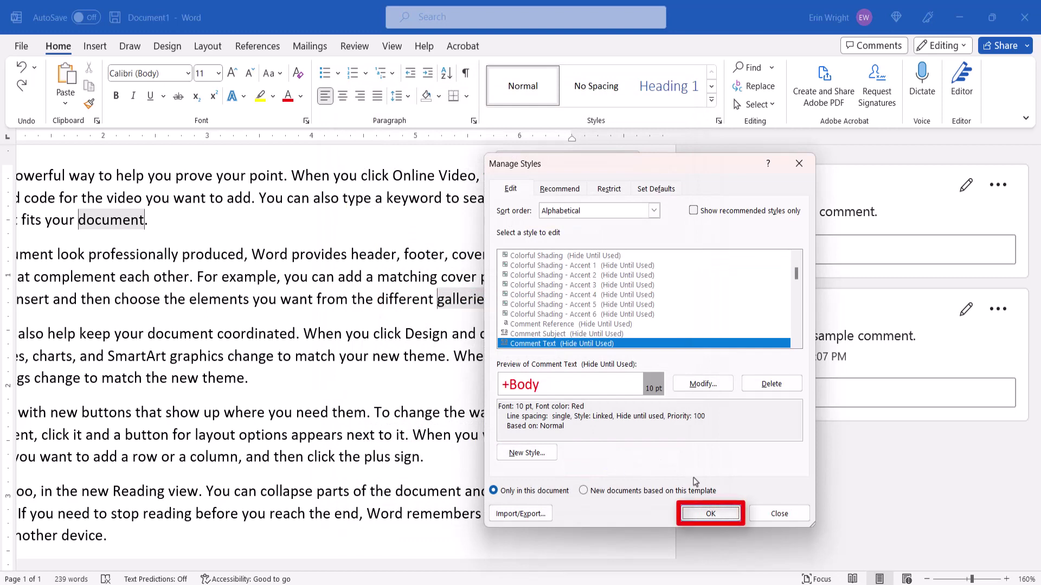
Accept Manage Styles with OK and close the Styles pane.
{"action": "left_click", "coordinate": [700, 514]}
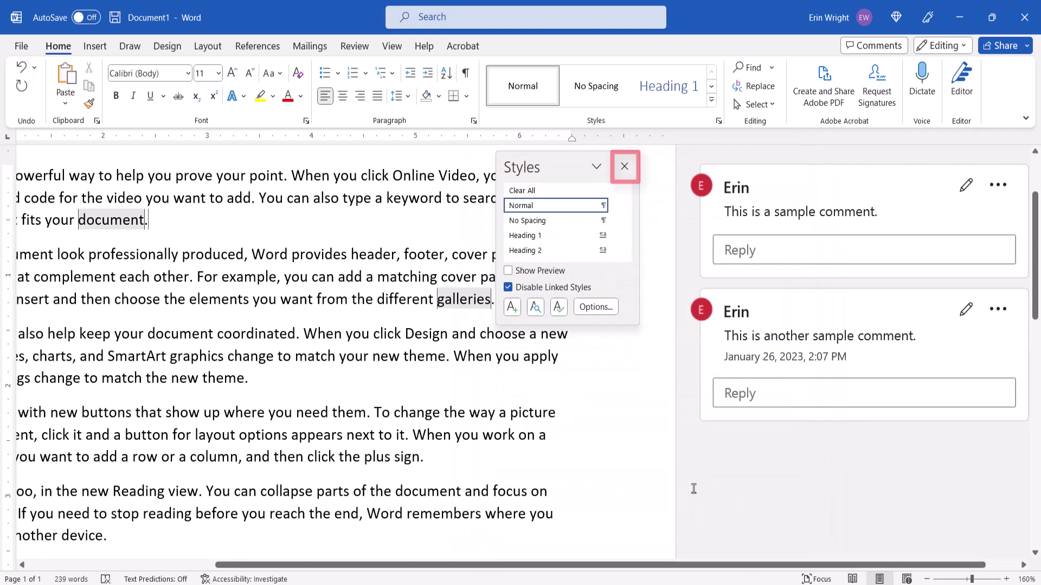
{"action": "left_click", "coordinate": [625, 168]}
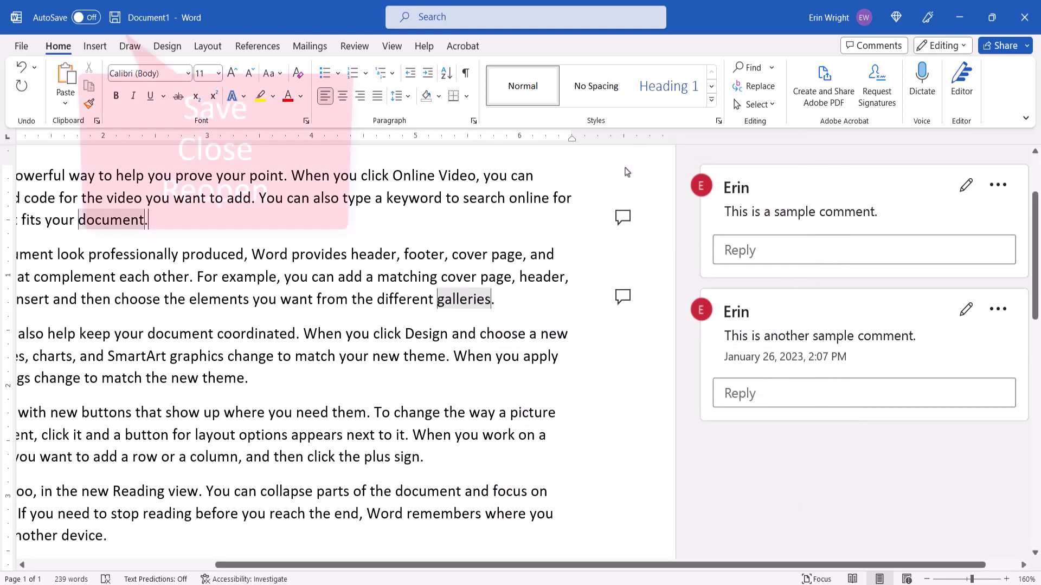